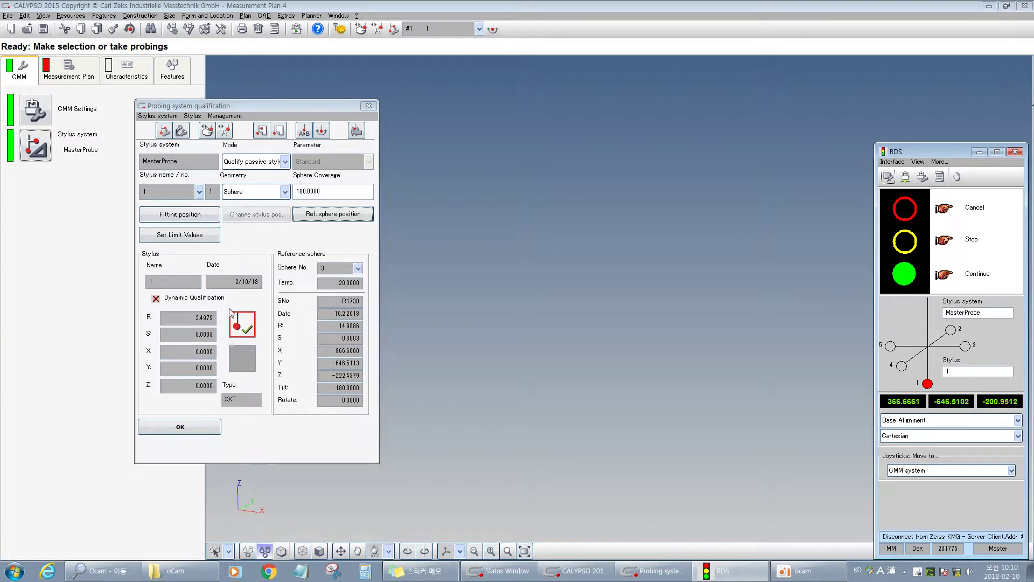
Close the MasterProbe qualification and pick up a new stylus system named 124 with stylus -Z as number 1.
click(178, 427)
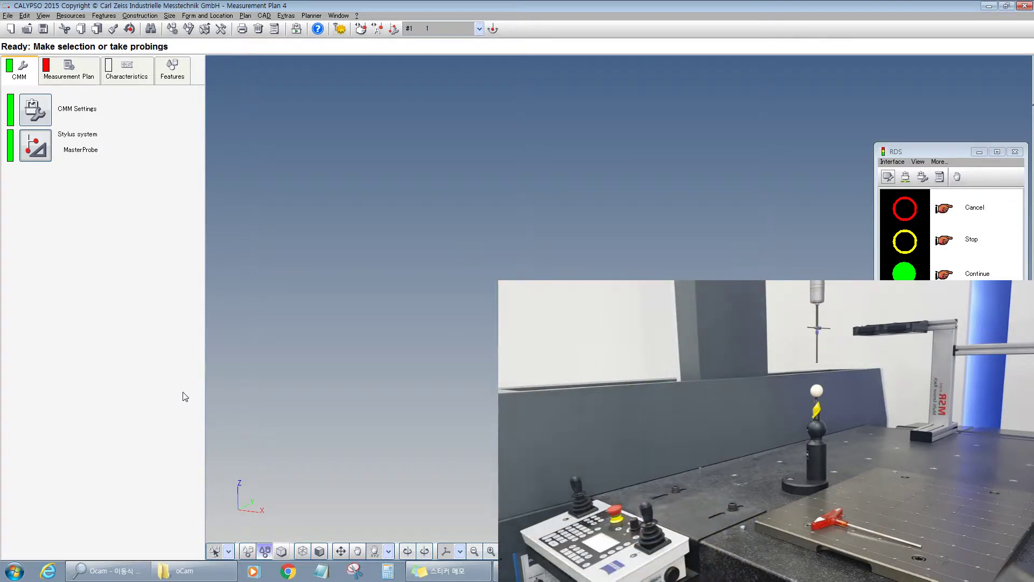
click(340, 29)
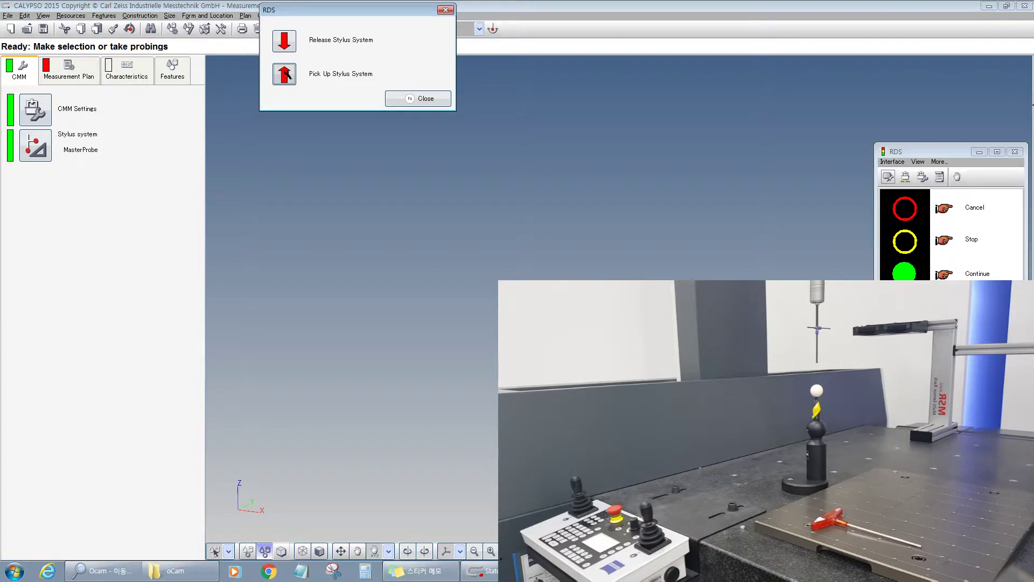
click(284, 71)
click(350, 112)
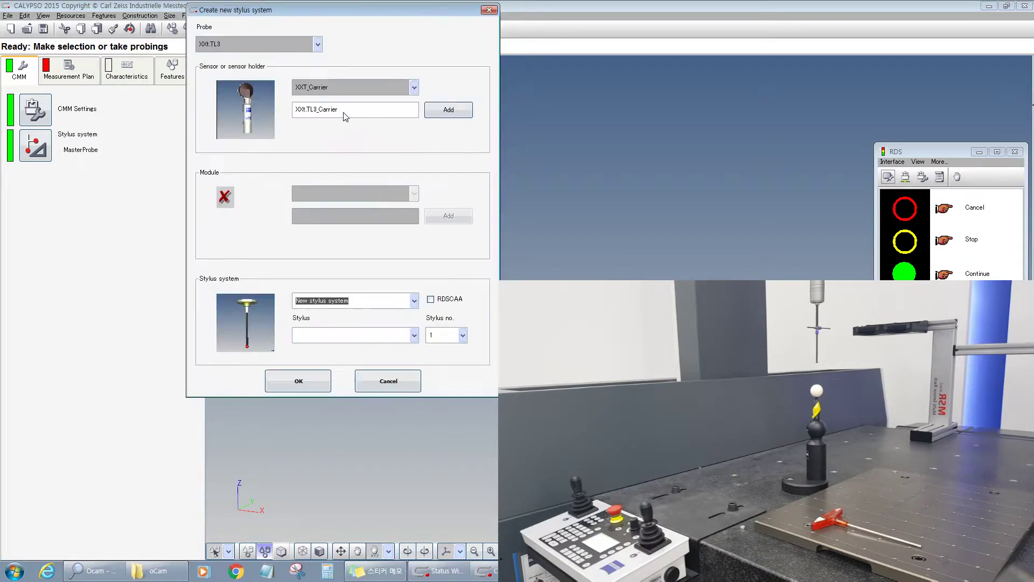
text(124)
click(323, 338)
click(283, 384)
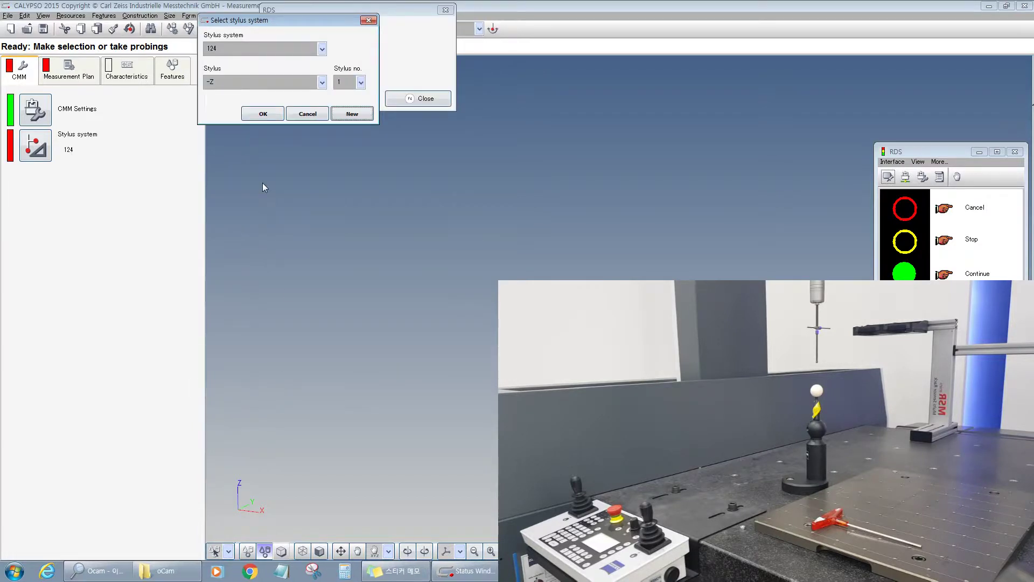
click(266, 113)
click(418, 98)
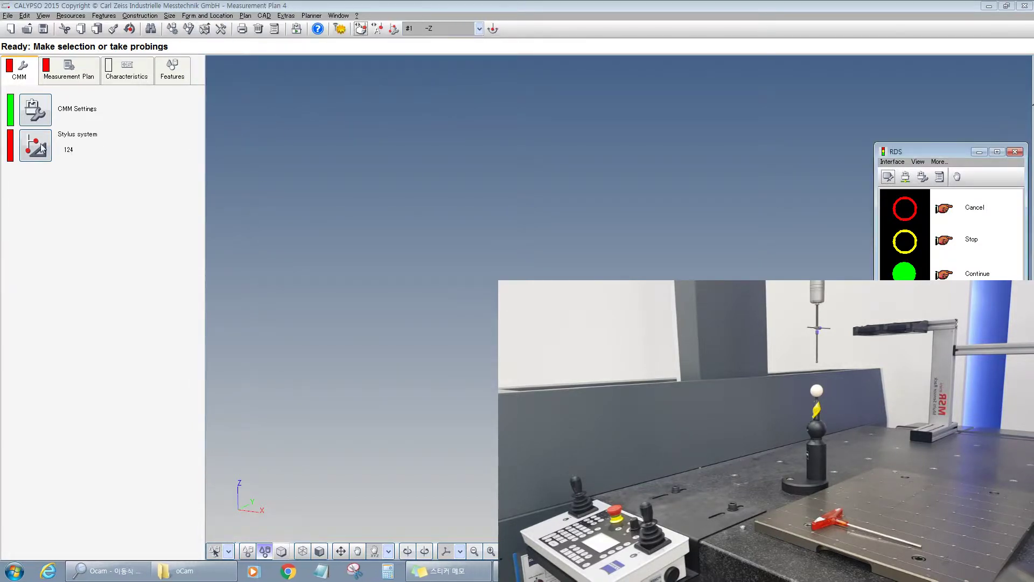
Qualify the -Z stylus of system 124 with Standard probing behavior at 100% probing dynamic.
click(35, 146)
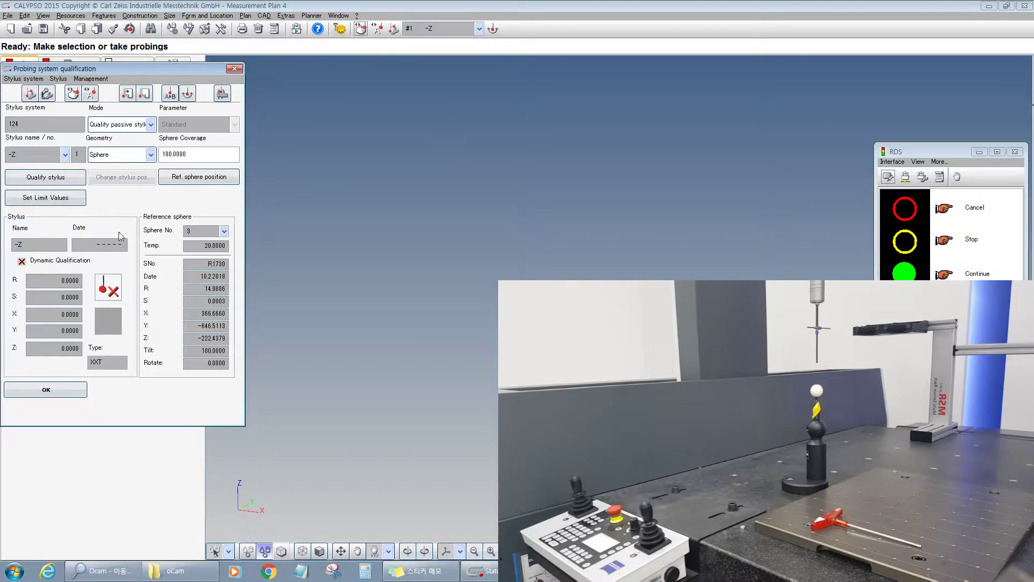
click(57, 179)
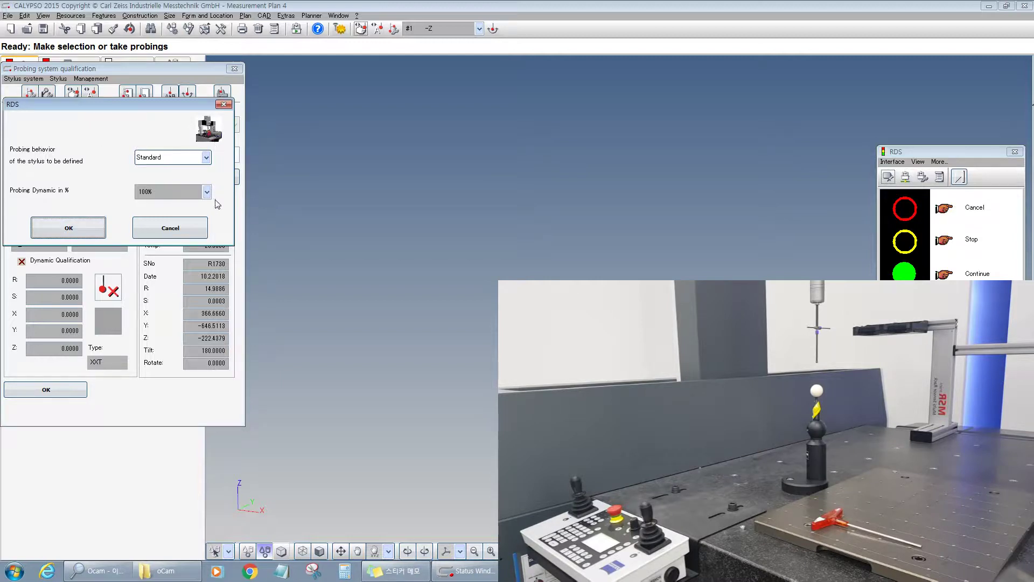
click(68, 228)
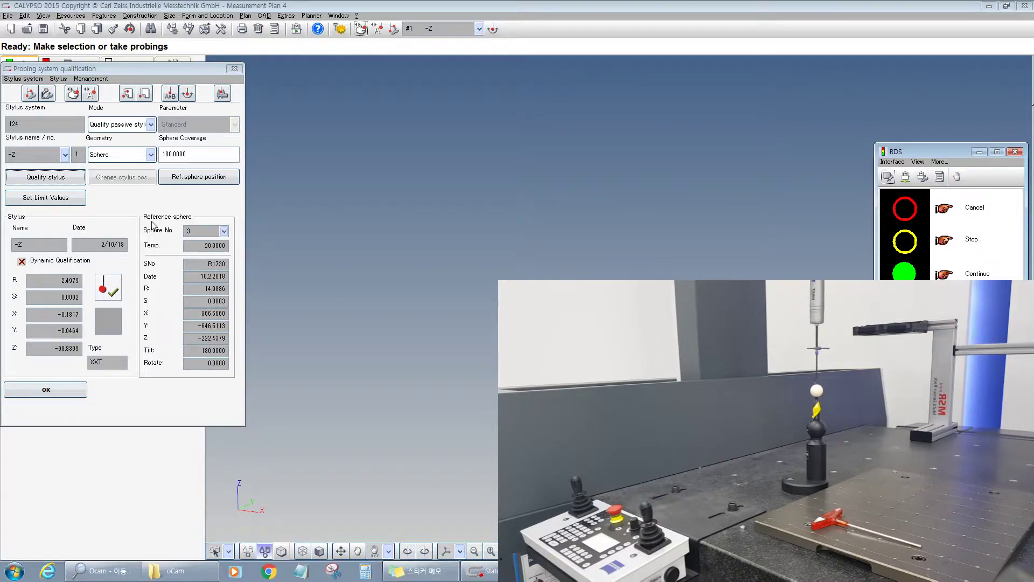
Create stylus +X as number 2 and qualify it with Standard probing behavior at 100% probing dynamic.
click(145, 95)
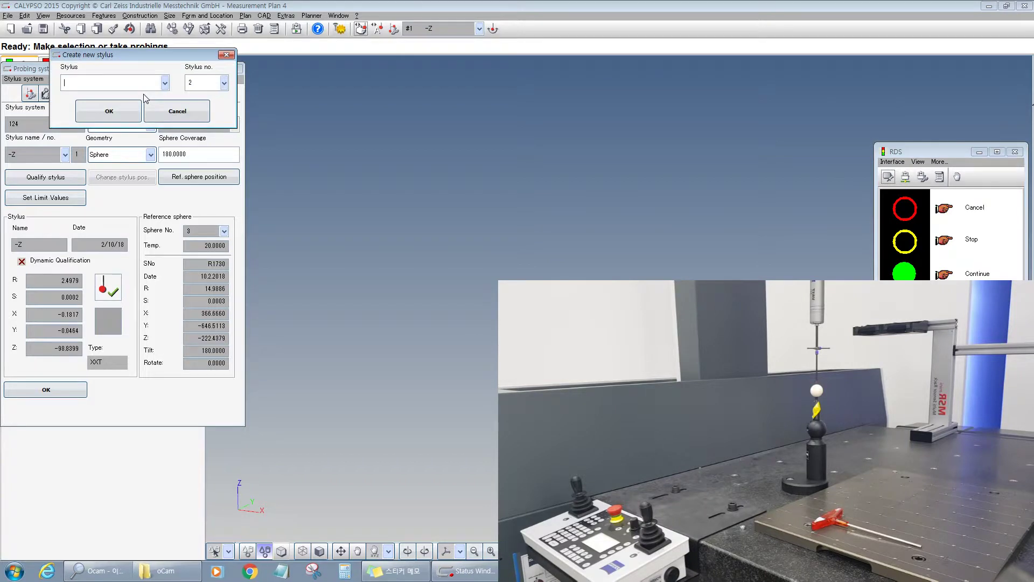
text(Z)
click(120, 113)
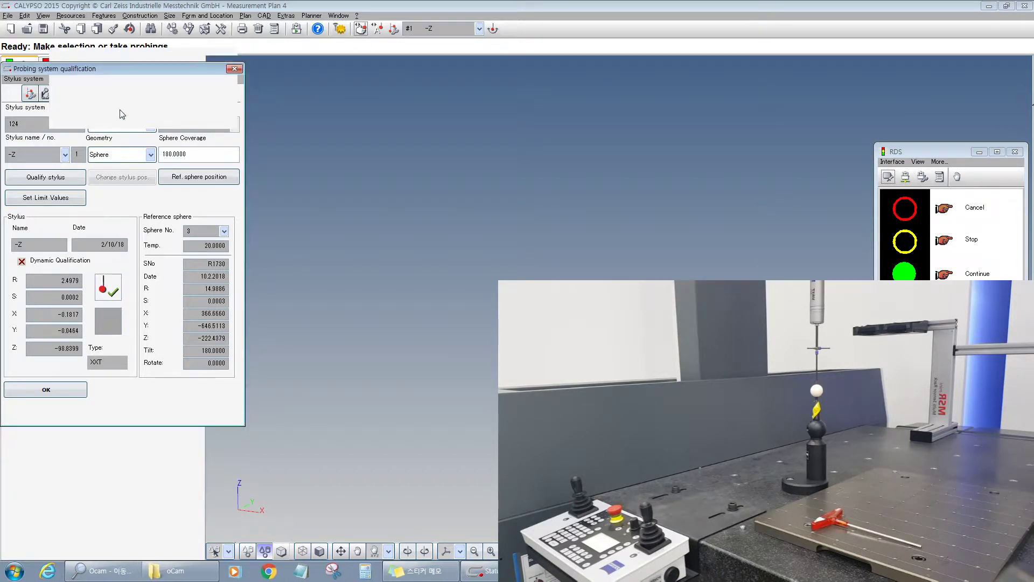
click(44, 180)
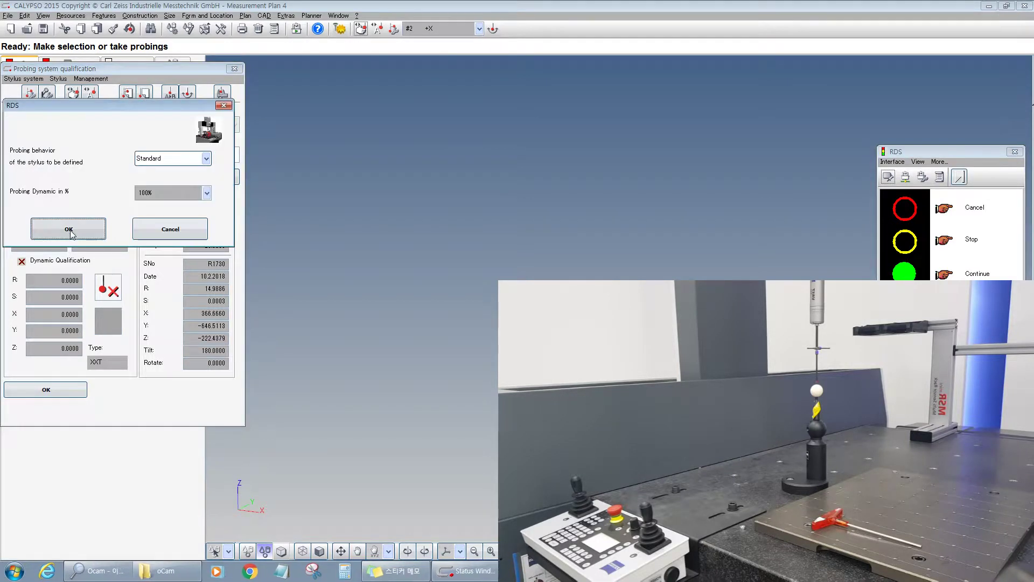
click(70, 232)
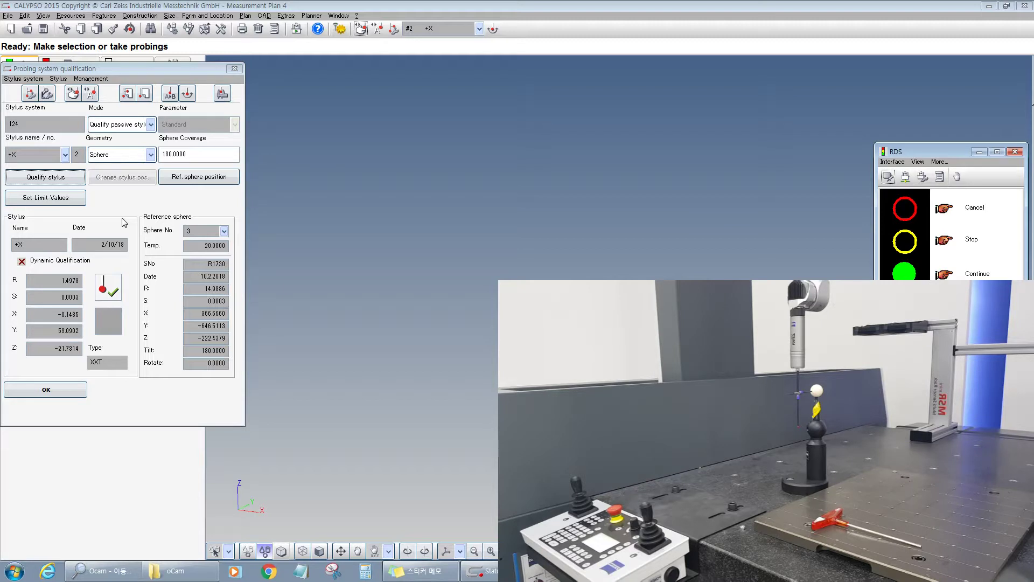
Create a new stylus named -X with stylus number 4 in system 124.
click(146, 96)
click(144, 94)
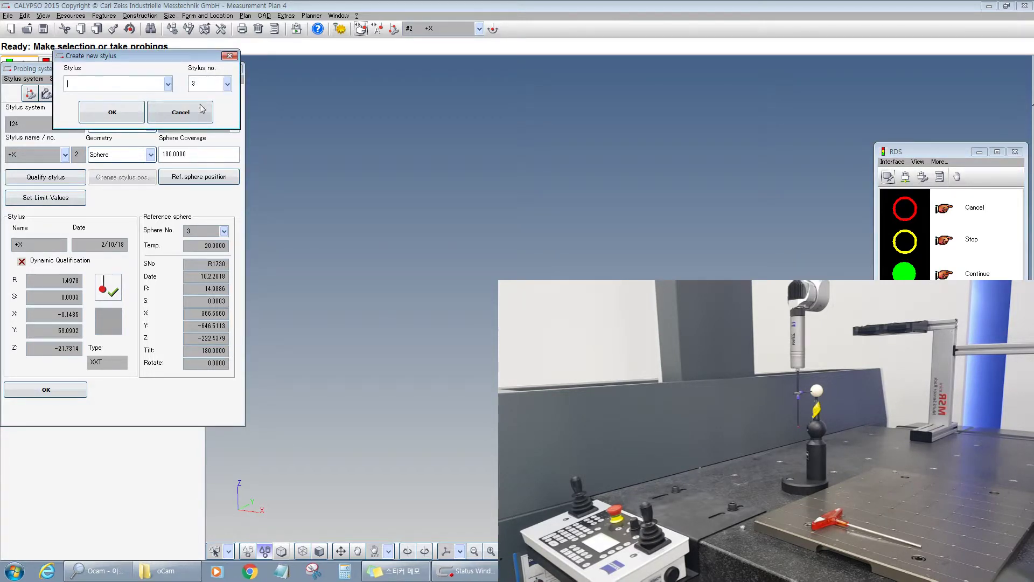
text(+X)
key(Tab)
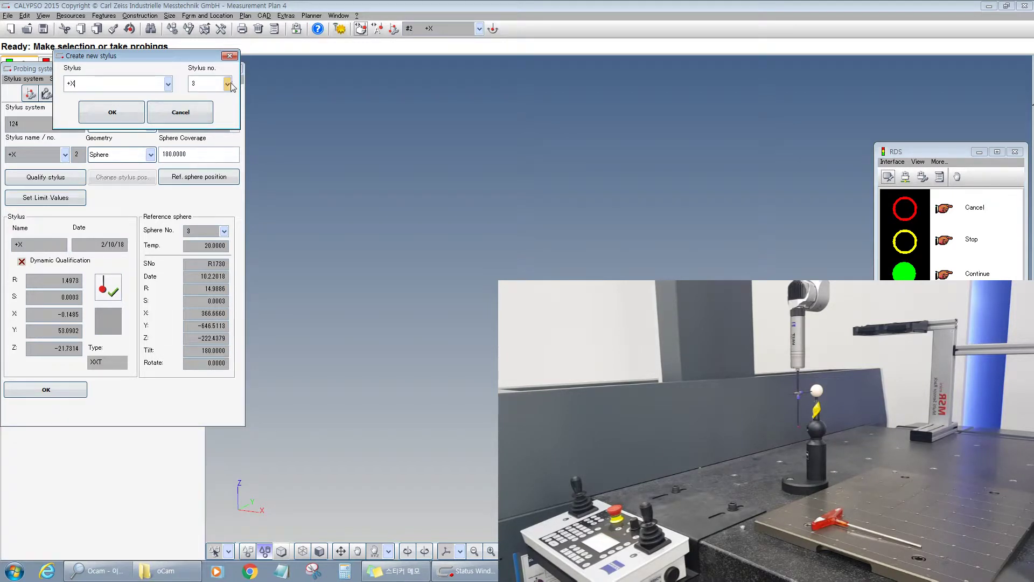
key(alt+Down)
click(202, 102)
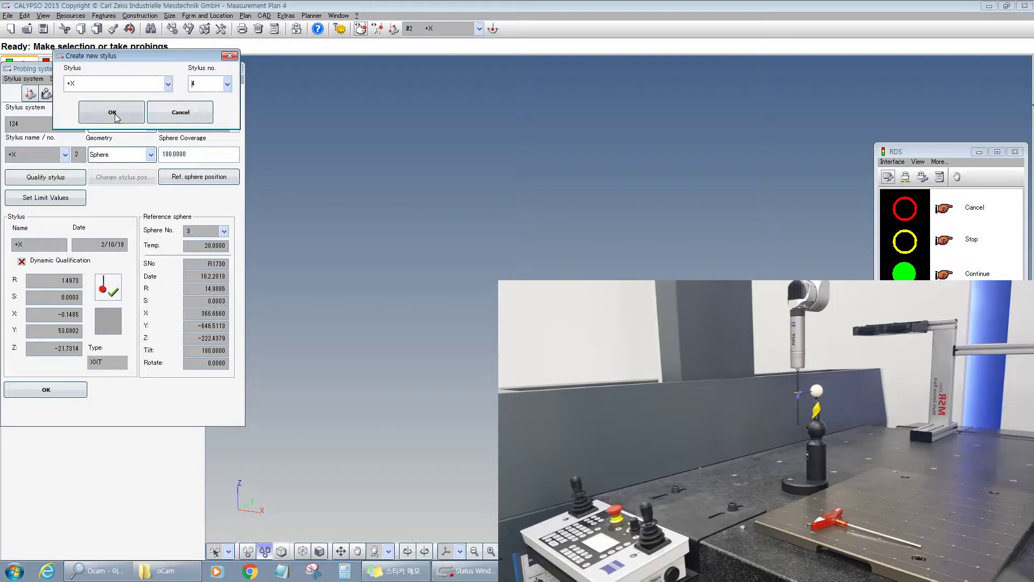
click(115, 116)
click(117, 125)
click(122, 86)
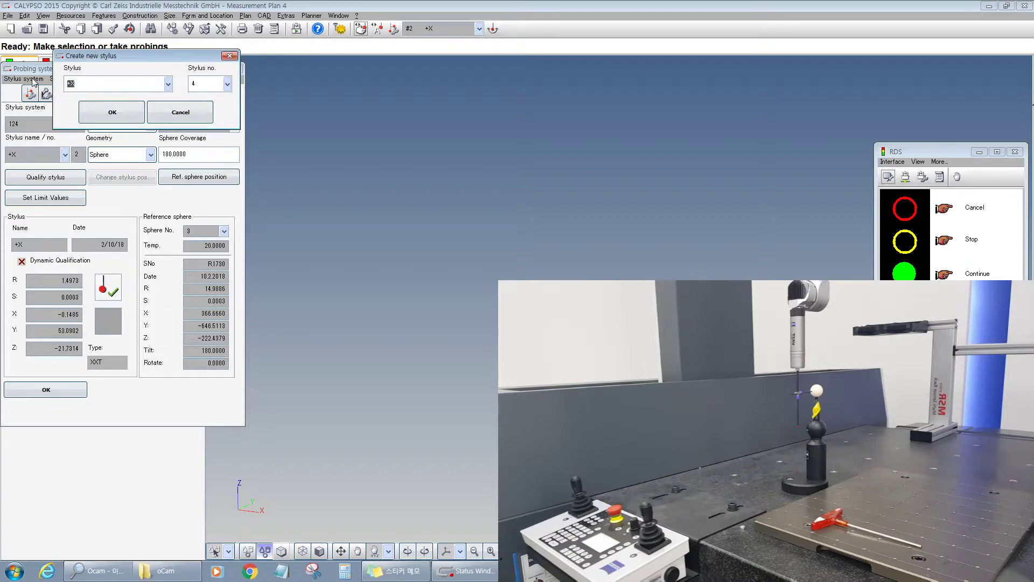
text(-X)
click(110, 116)
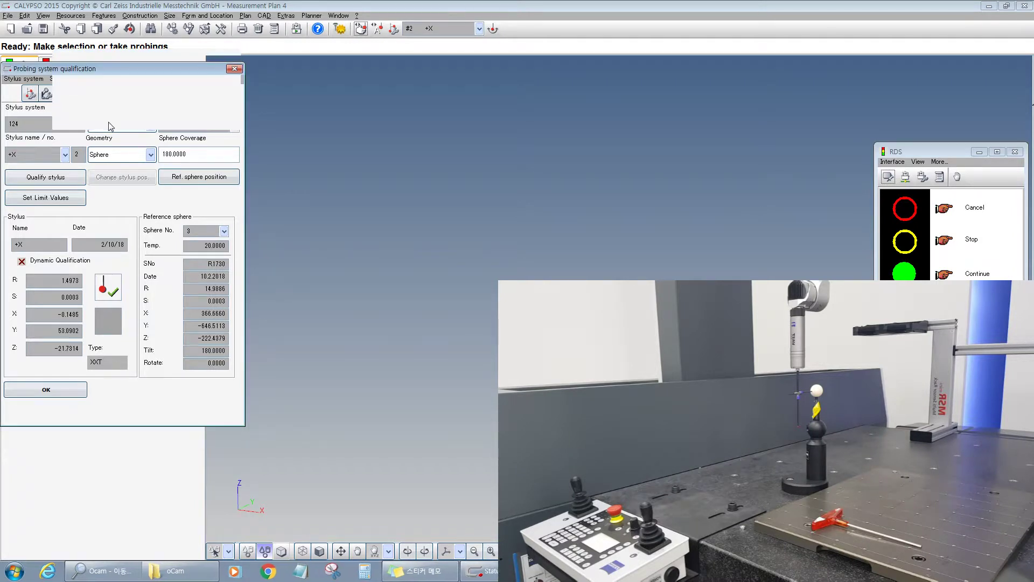
Qualify the -X stylus on the reference sphere and close the probing system qualification.
click(68, 185)
click(91, 237)
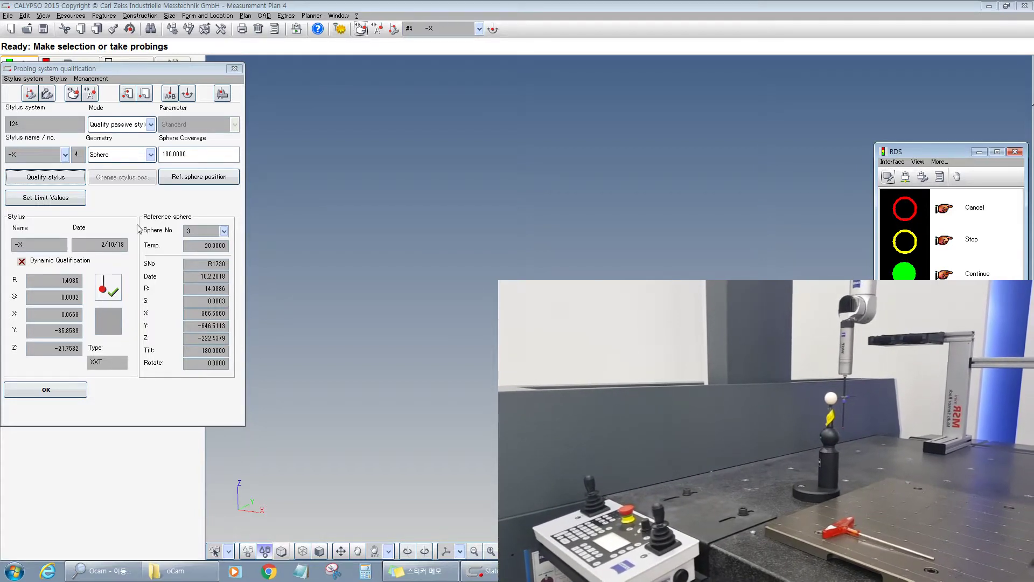
click(59, 389)
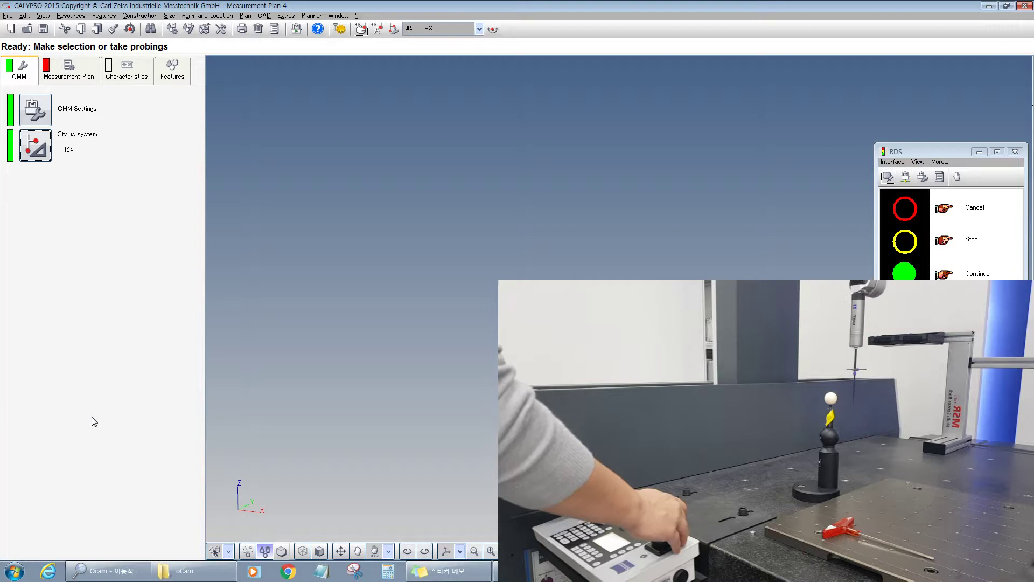
Examine the geometry data of the styli in system 124 in the stylus system management.
click(36, 144)
click(30, 93)
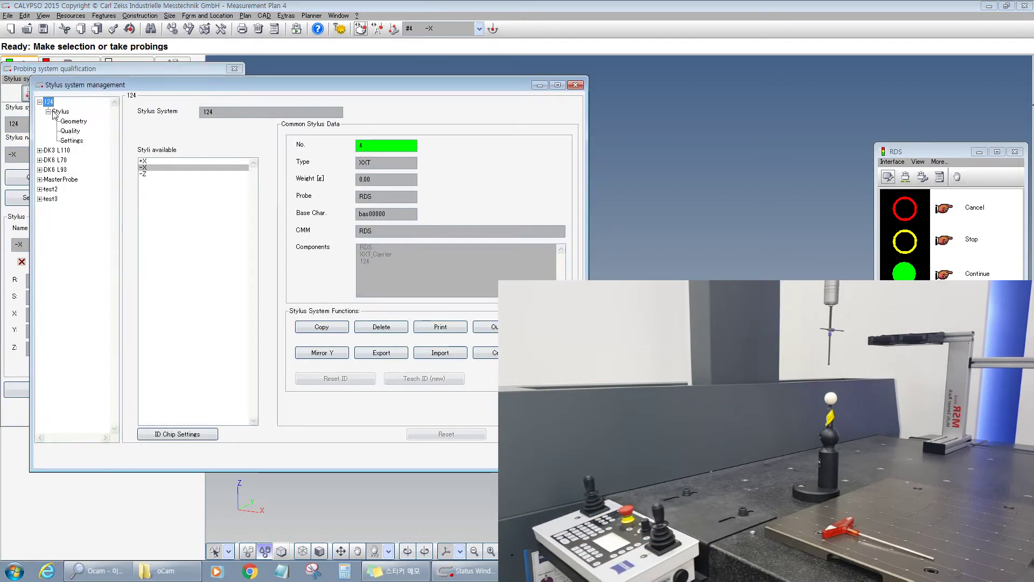
click(73, 122)
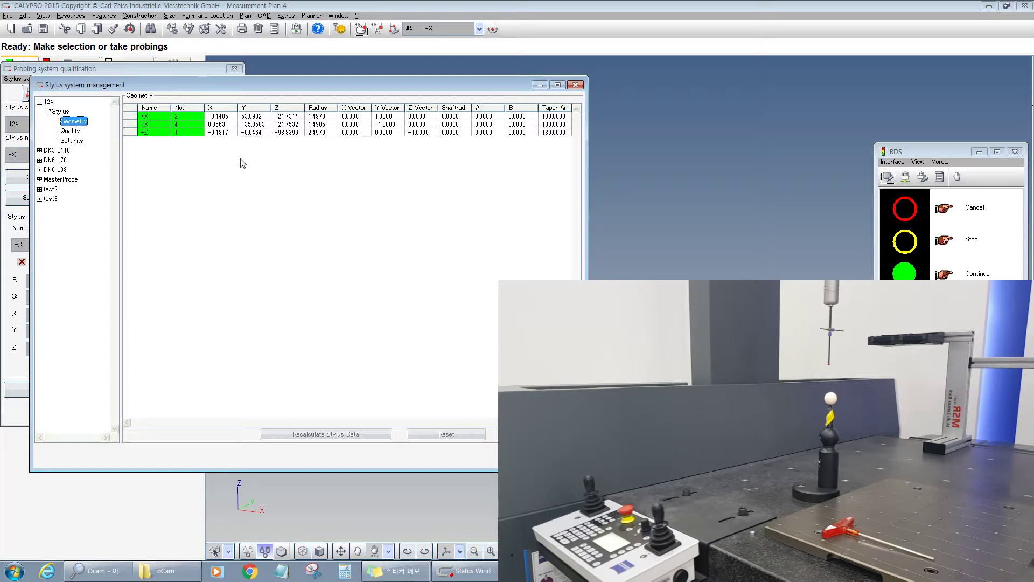
key(alt+F4)
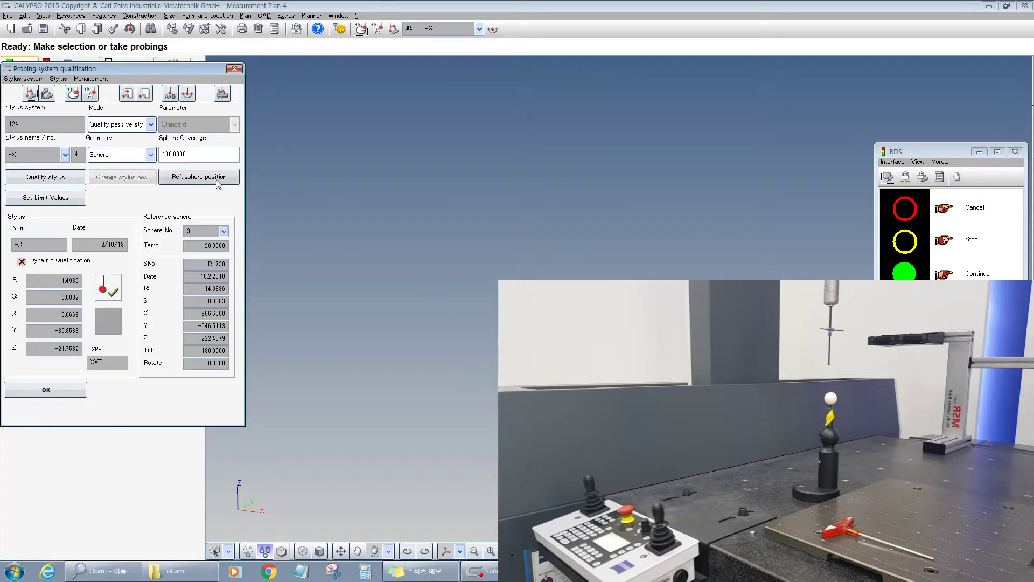
Open the RC list and send the probe head to the new angle position A 90, B -90.
click(190, 95)
drag(533, 116, 440, 101)
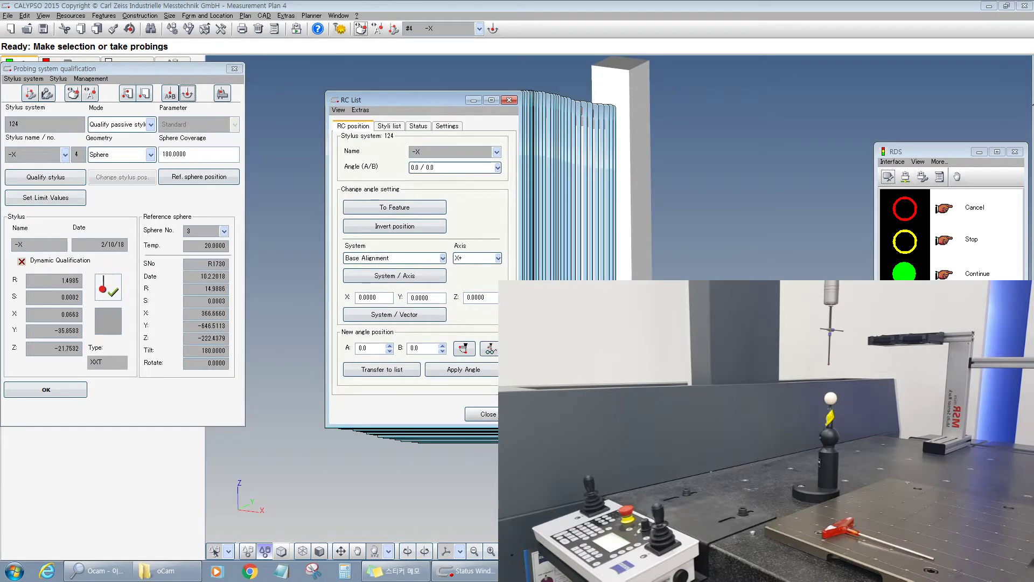
click(364, 348)
text(90)
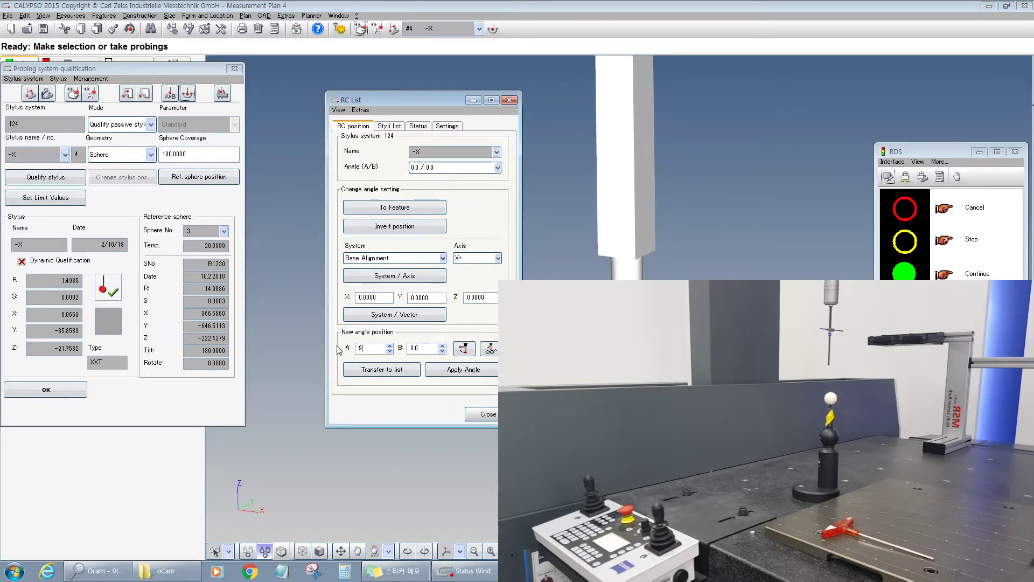
key(Tab)
text(-90)
click(462, 349)
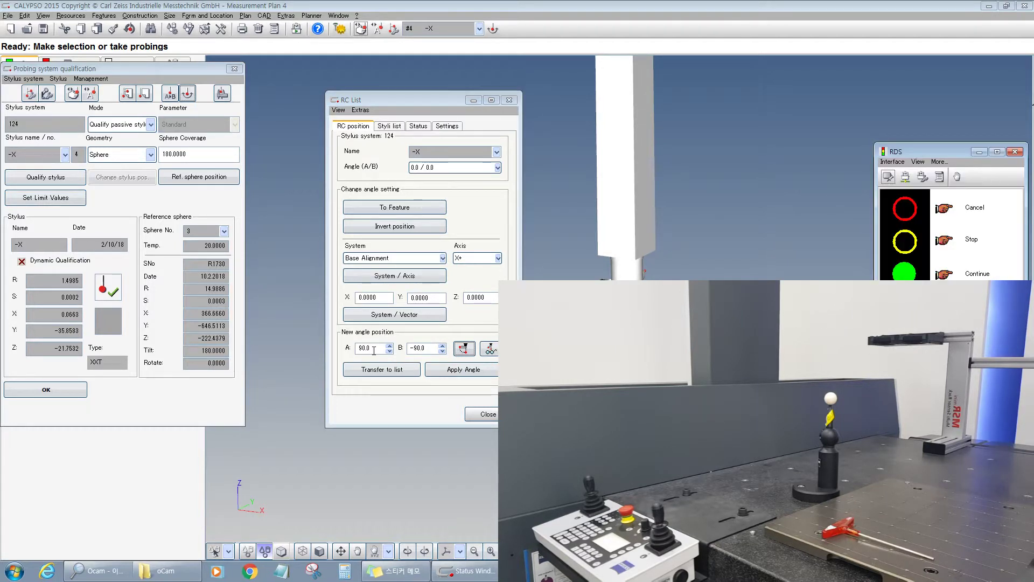
Send the probe head to A 45, B -45 and read its actual angle position back into the RC list.
double_click(370, 348)
text(45)
double_click(420, 348)
text(-45)
click(463, 350)
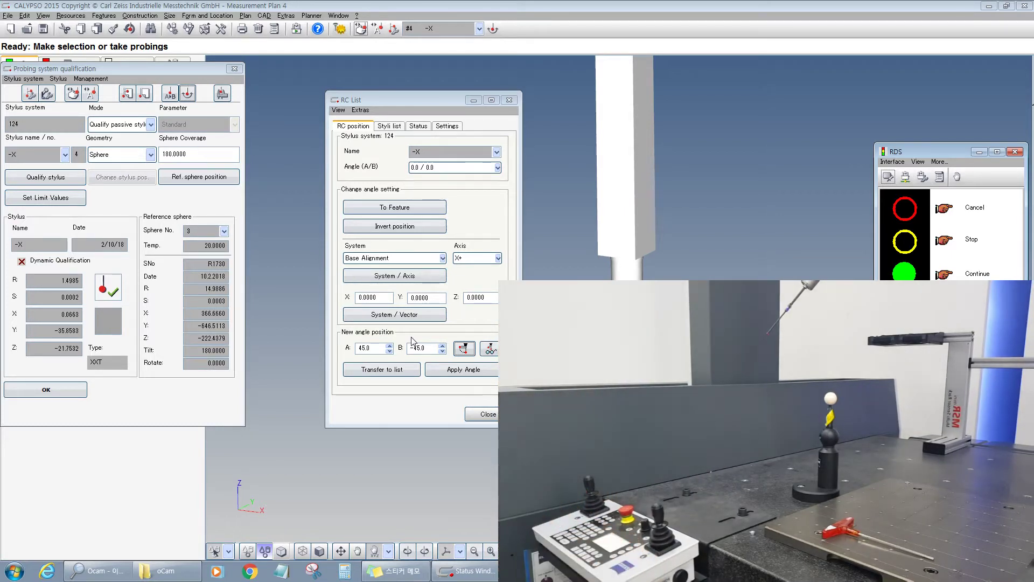
click(490, 350)
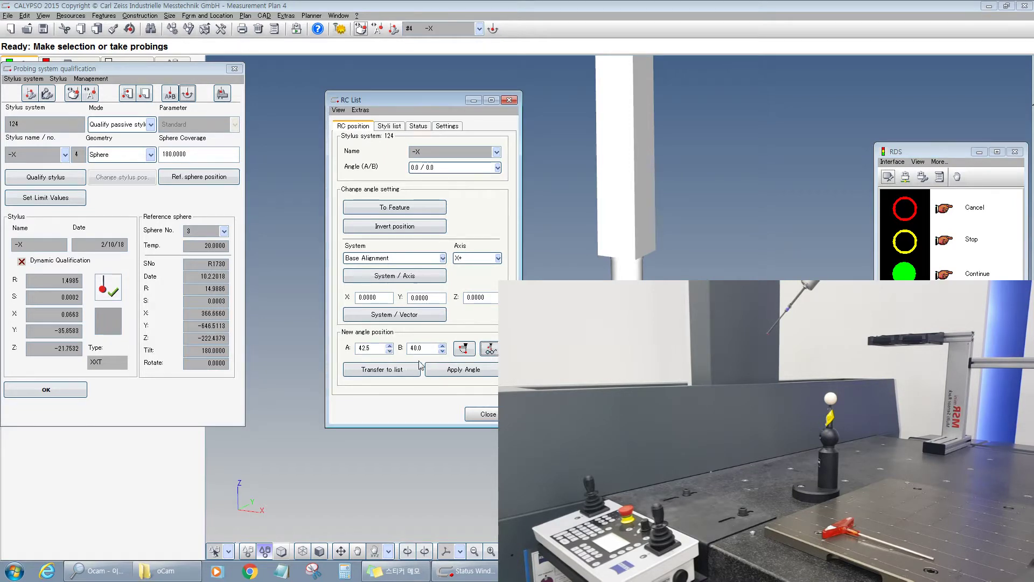
click(481, 415)
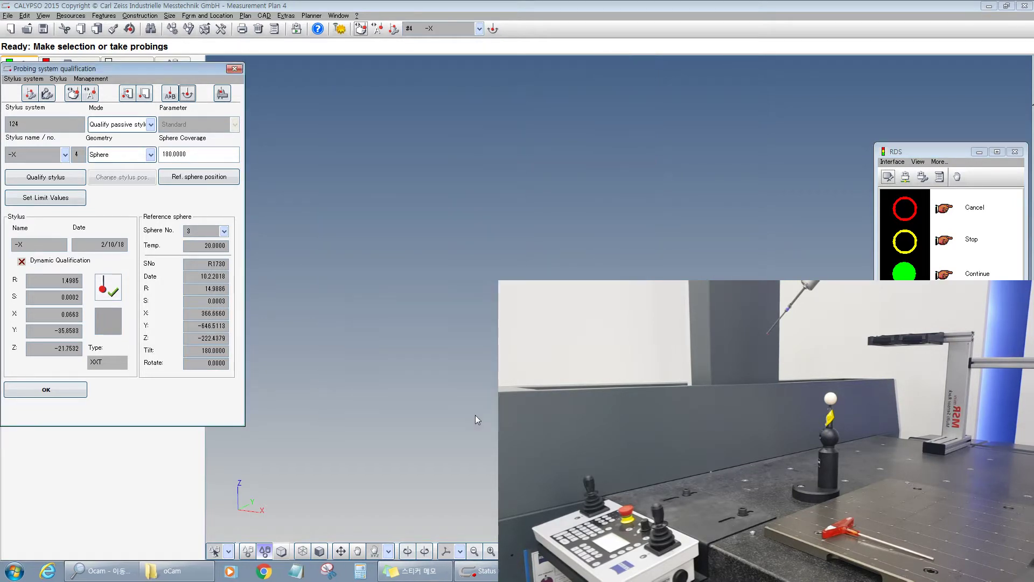
Create stylus A42.5B40 as number 6 and qualify it with Standard probing behavior at 100% probing dynamic.
click(145, 93)
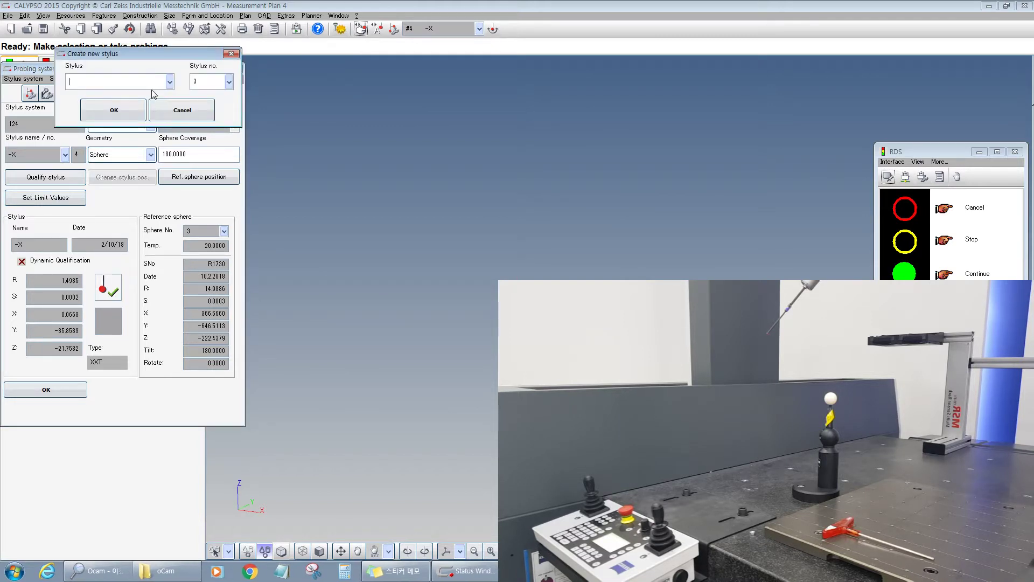
text(A)
text(32)
text(.5)
key(BackSpace)
key(BackSpace)
key(BackSpace)
key(BackSpace)
text(42.5B40)
click(229, 81)
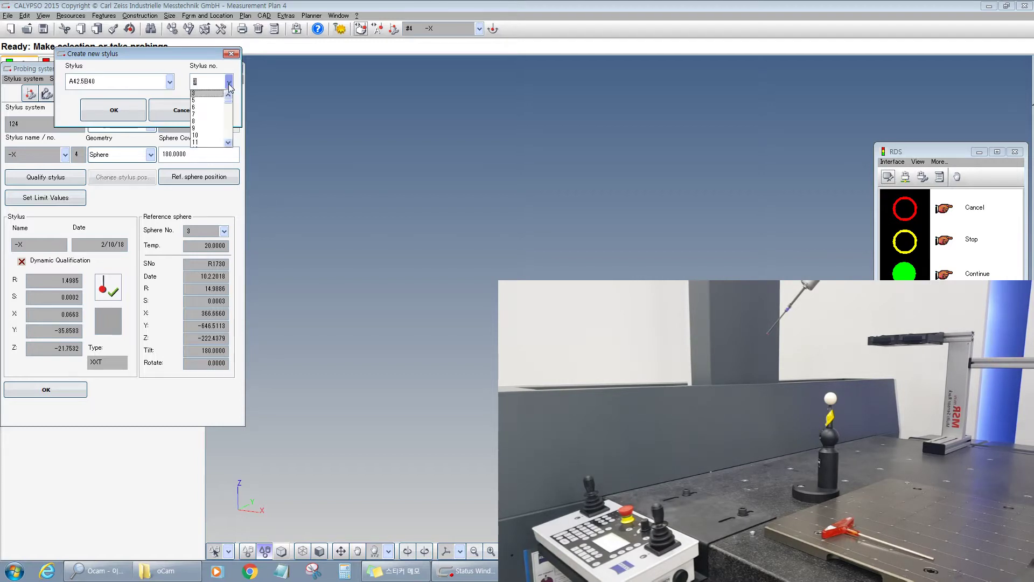
click(195, 108)
click(111, 110)
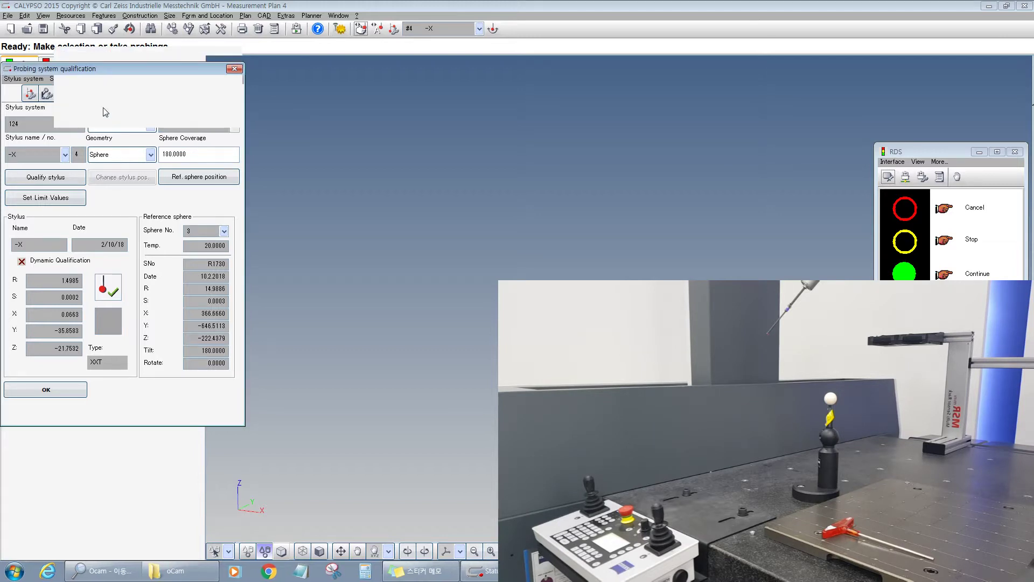
click(64, 179)
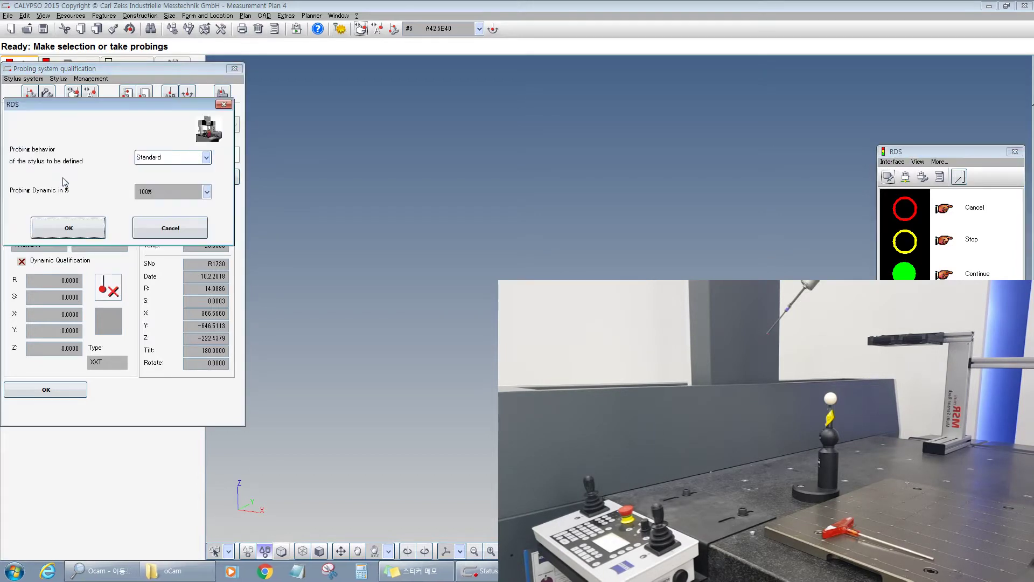
click(71, 230)
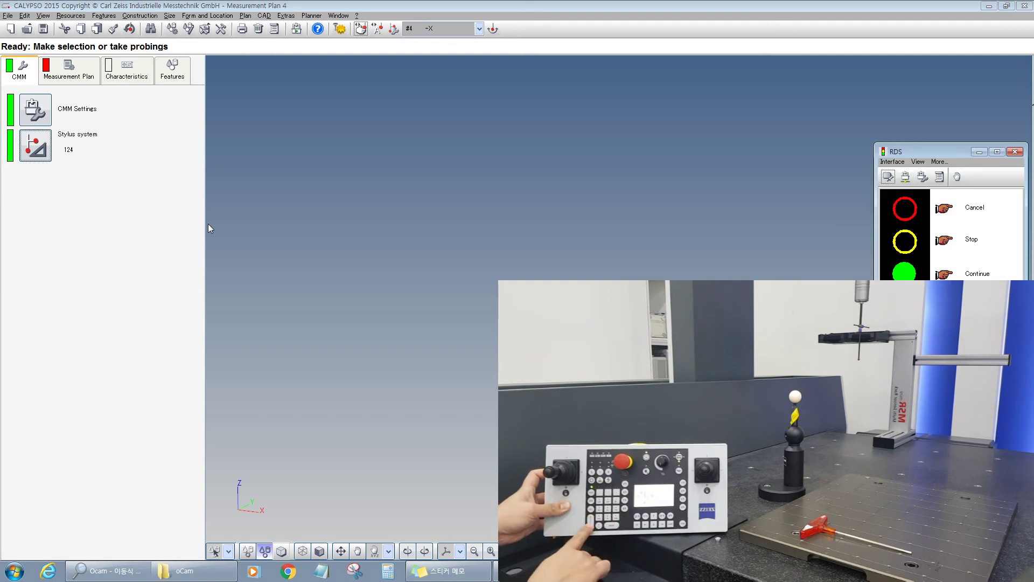
Switch the active stylus of system 124 to #6 A42.5B40 and rotate the probe head to it.
click(480, 28)
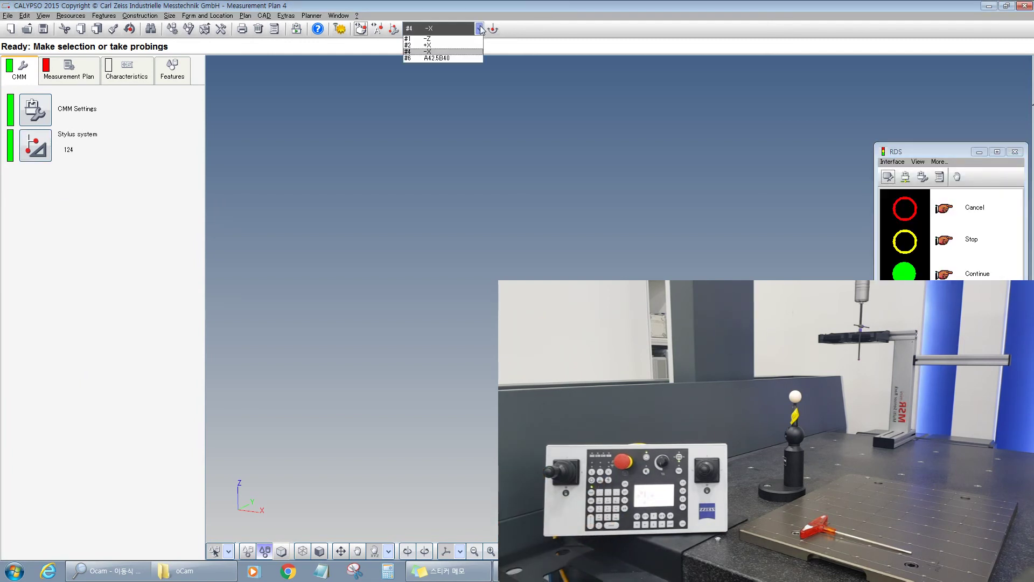
click(448, 58)
click(444, 85)
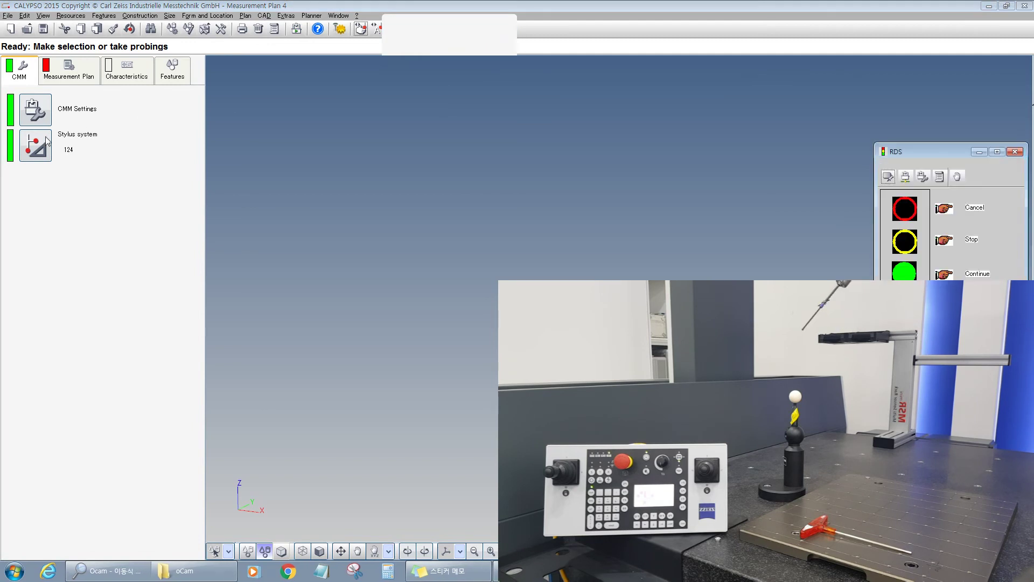
Turn on the display of the probing object in the CAD view.
click(286, 15)
mouse_move(266, 17)
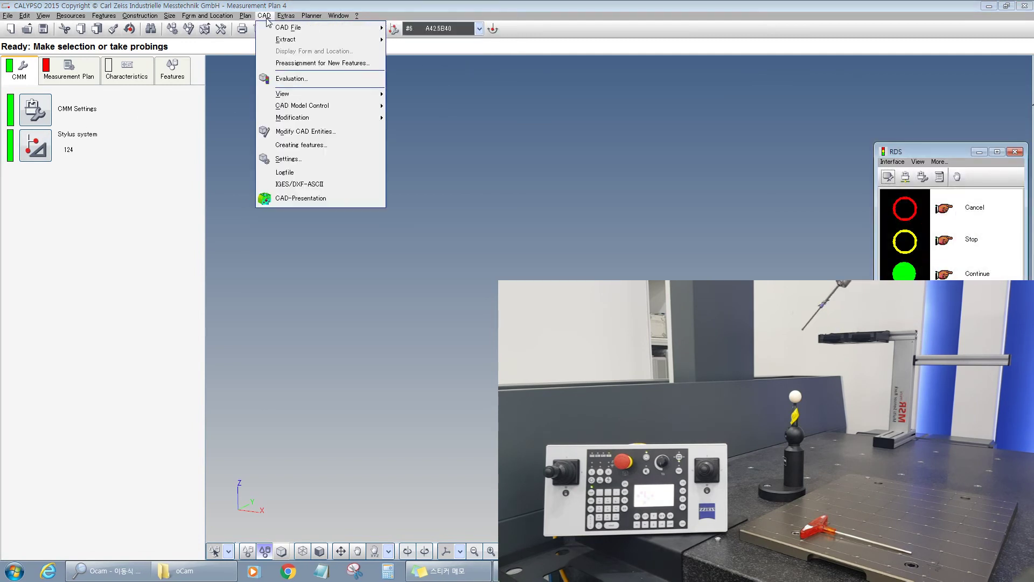
mouse_move(308, 107)
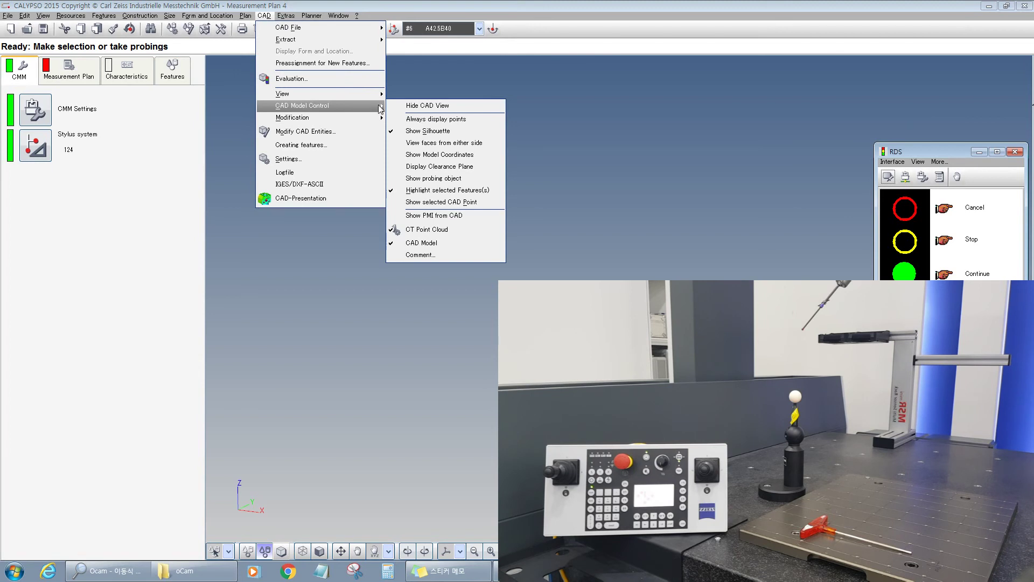
click(436, 179)
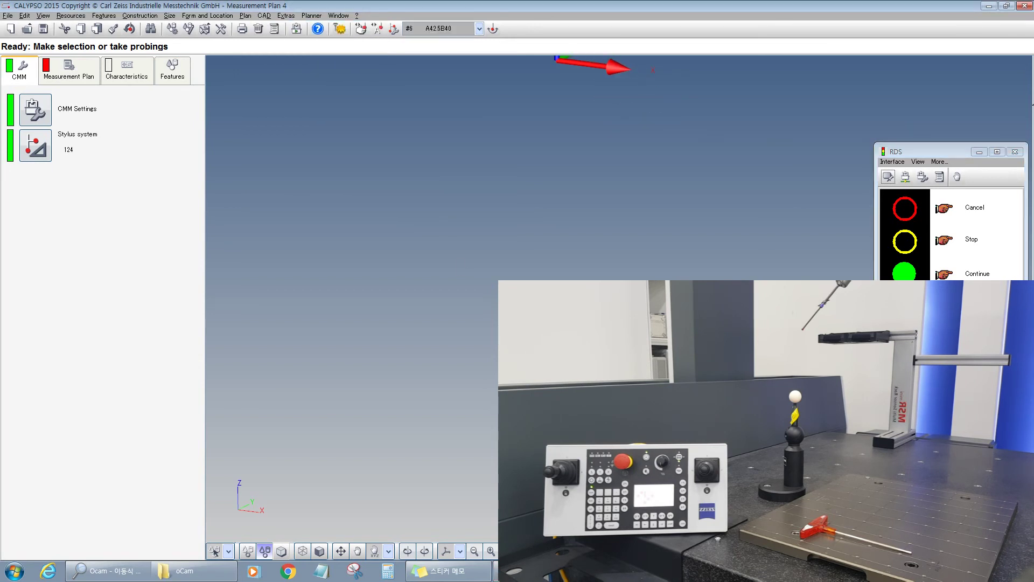
Switch the active stylus to the one at A 0.0°, B 0.0° and index the probe head to that position.
click(477, 30)
click(462, 45)
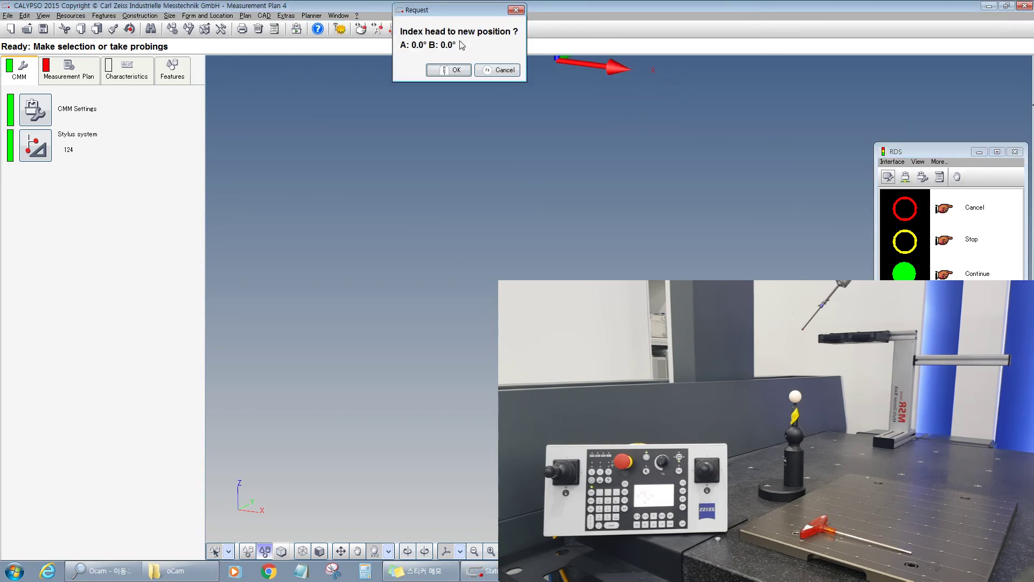
click(445, 70)
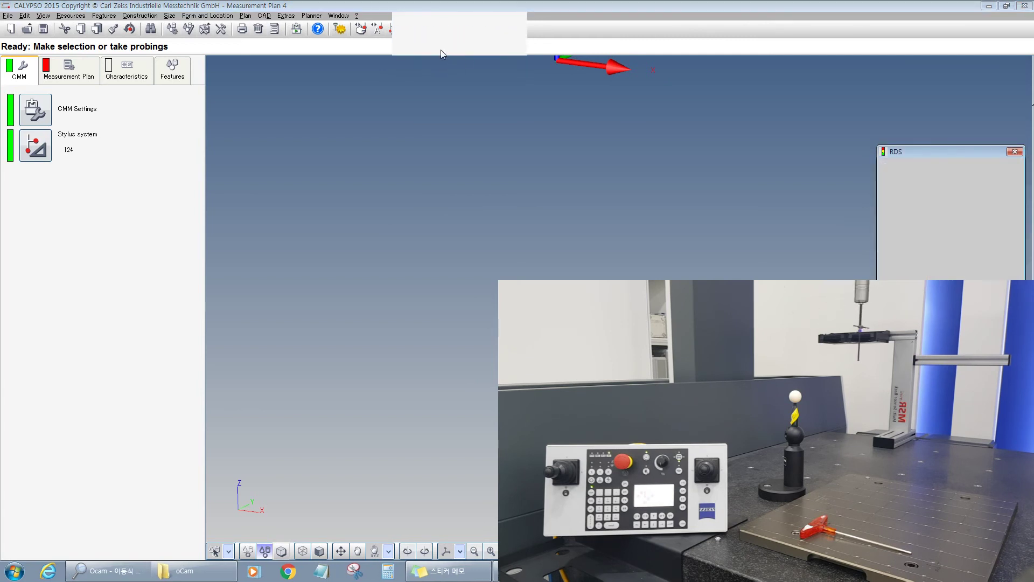
Select stylus #6 A42.5B40 as the active stylus and index the probe head to A 42.5°, B 40.0°.
click(479, 29)
click(462, 49)
click(479, 29)
click(445, 57)
click(478, 30)
click(455, 59)
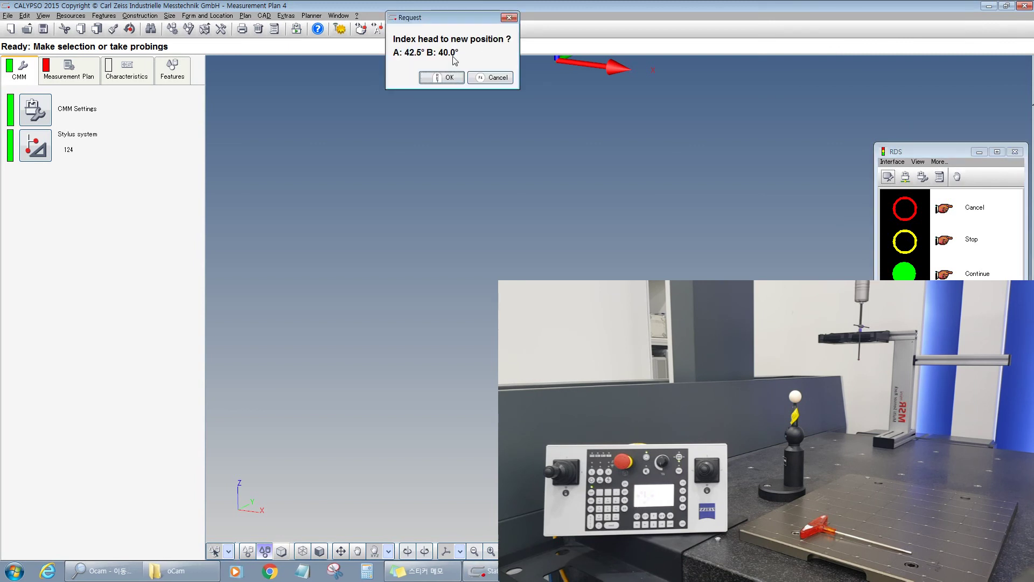
click(450, 78)
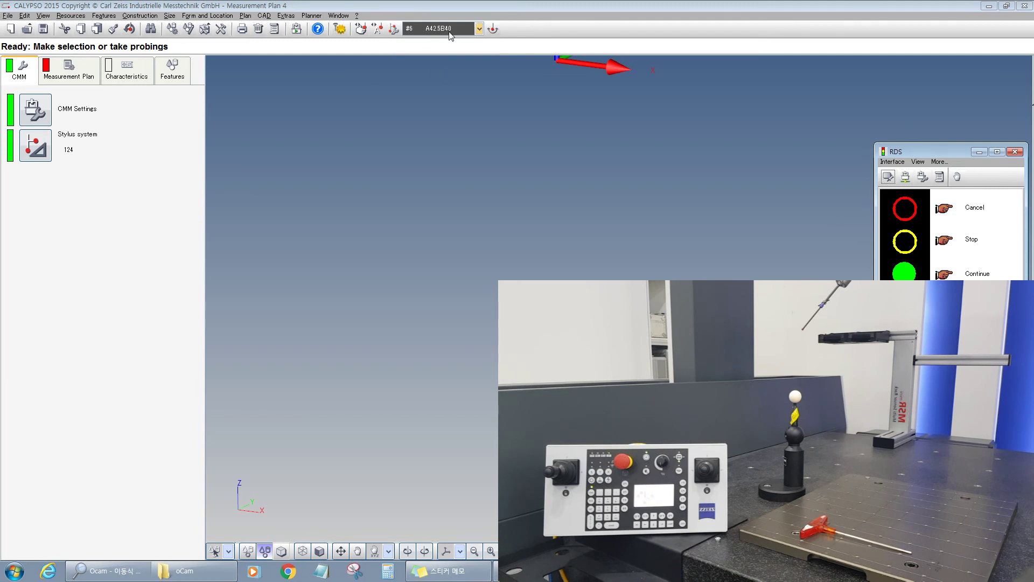
Return to the A 0.0°, B 0.0° stylus and index the probe head back to its vertical position.
click(479, 30)
click(446, 45)
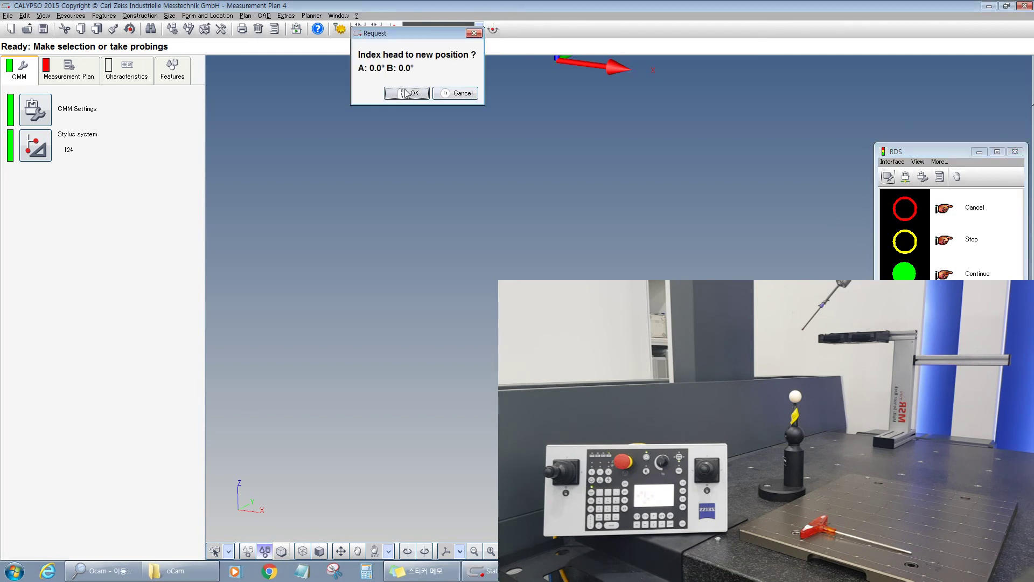
click(407, 93)
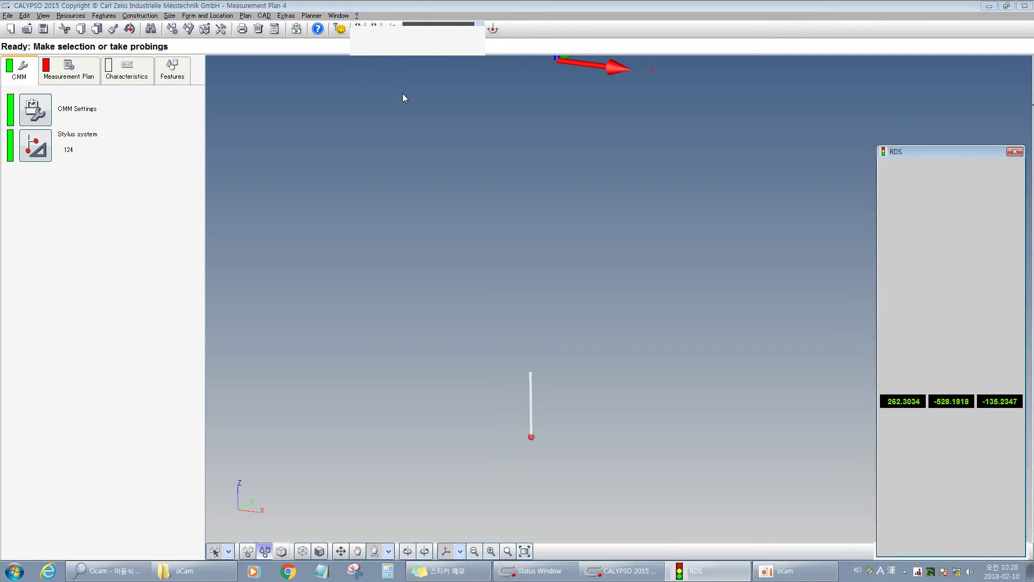